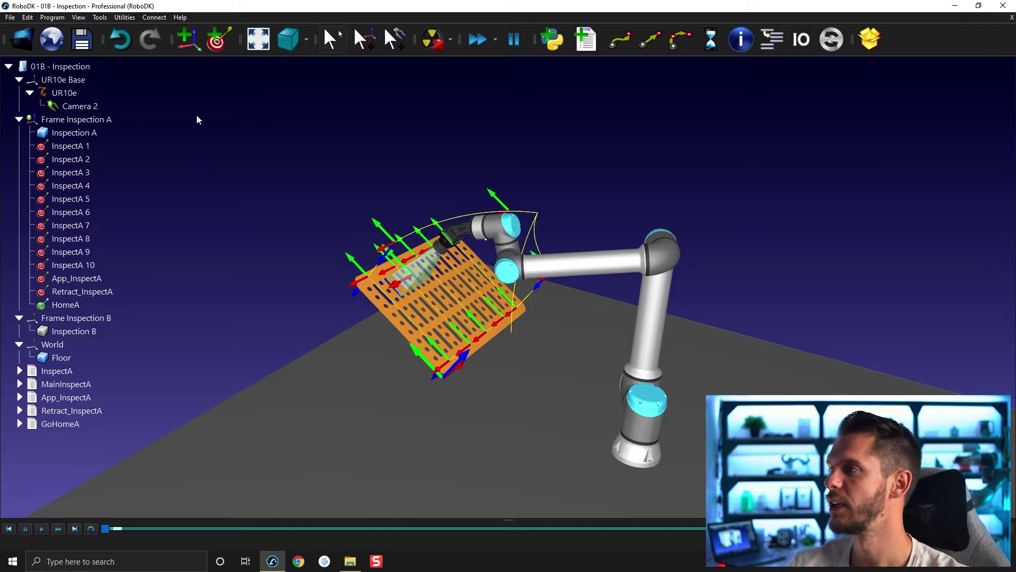
Add a new folder to the station and name it InspectA
{"action": "right_click", "coordinate": [89, 65]}
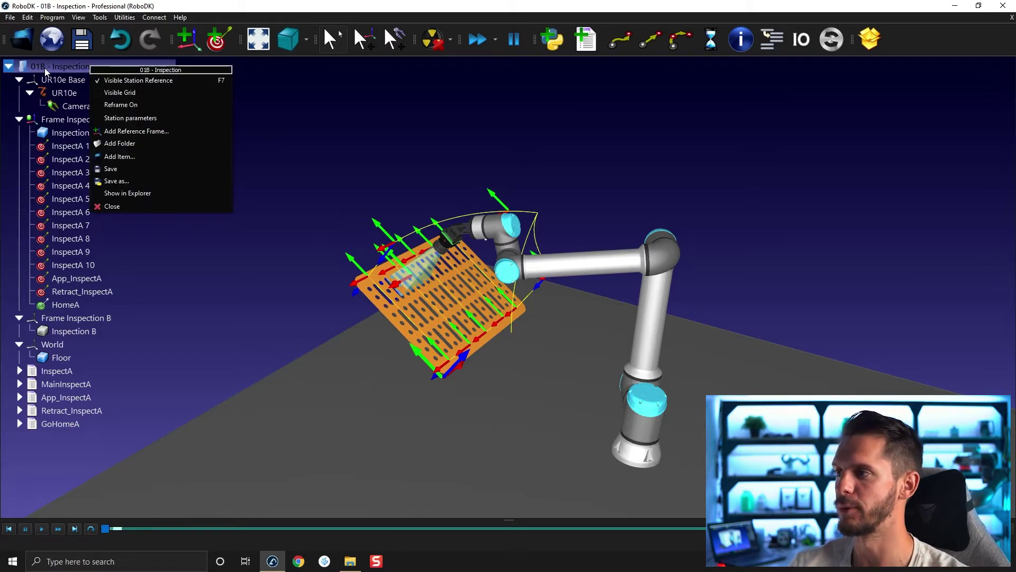
{"action": "left_click", "coordinate": [148, 144]}
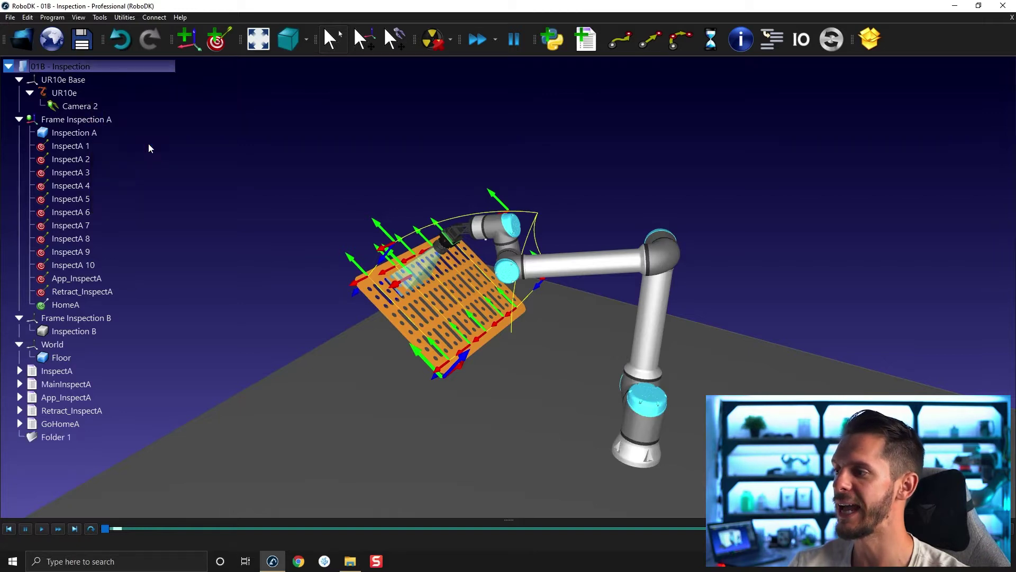
{"action": "double_click", "coordinate": [77, 436]}
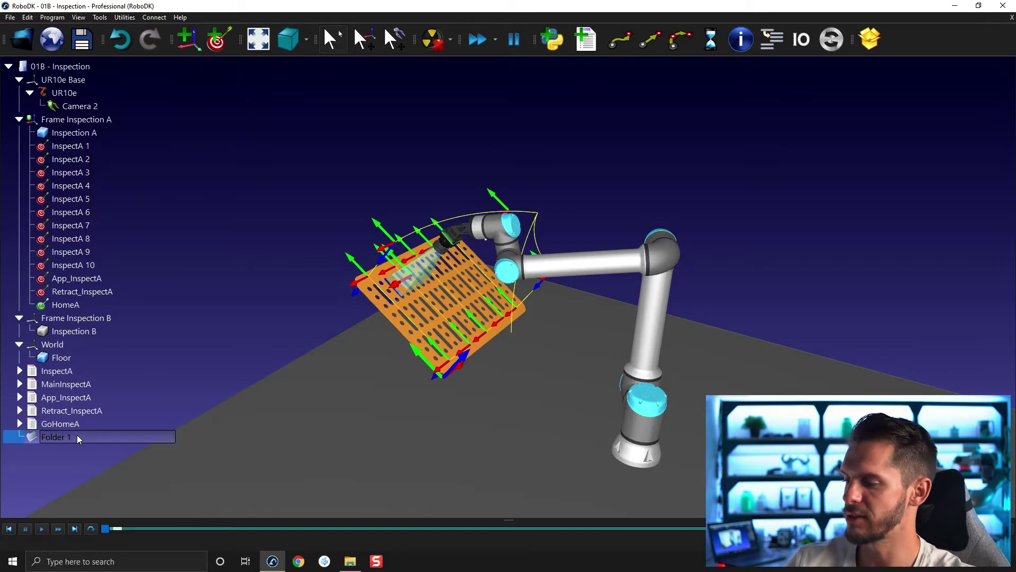
{"action": "type", "text": "InspectA"}
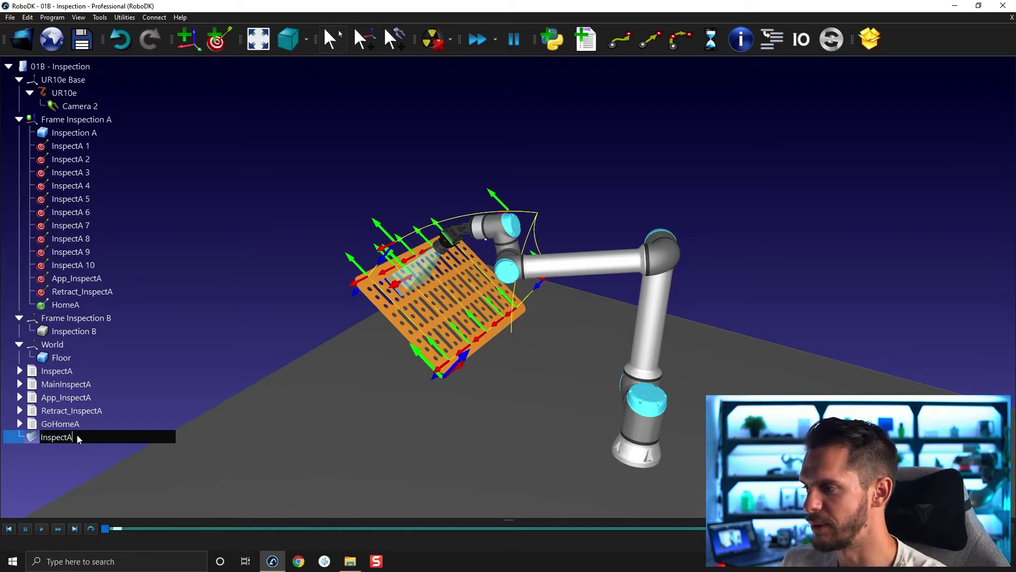
{"action": "key", "text": "Return"}
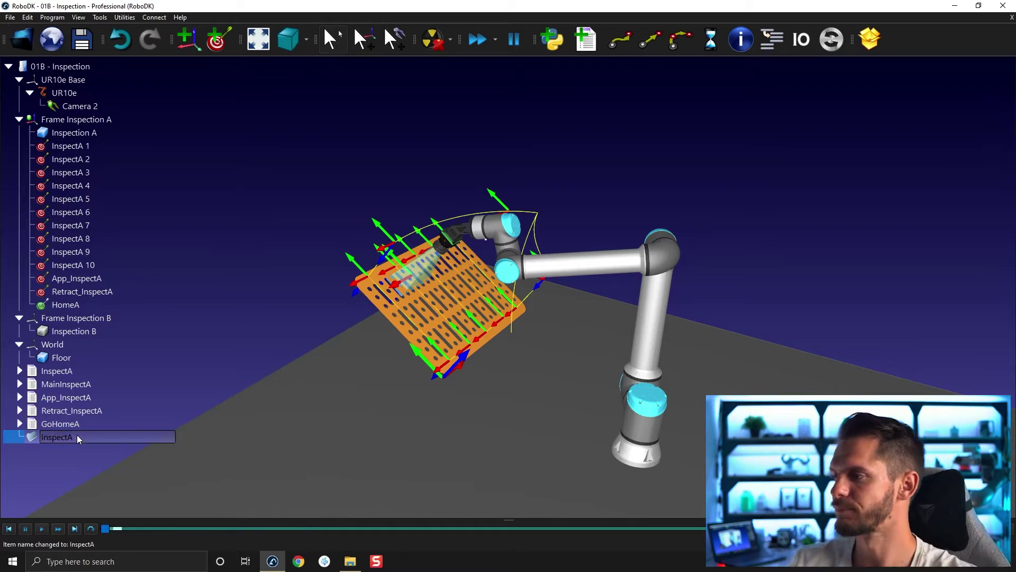
Move InspectA, MainInspectA, App_InspectA, Retract_InspectA and GoHomeA into the InspectA folder
{"action": "left_click_drag", "start_coordinate": [56, 372], "coordinate": [100, 436]}
{"action": "left_click_drag", "start_coordinate": [61, 371], "coordinate": [78, 424]}
{"action": "left_click", "coordinate": [64, 370]}
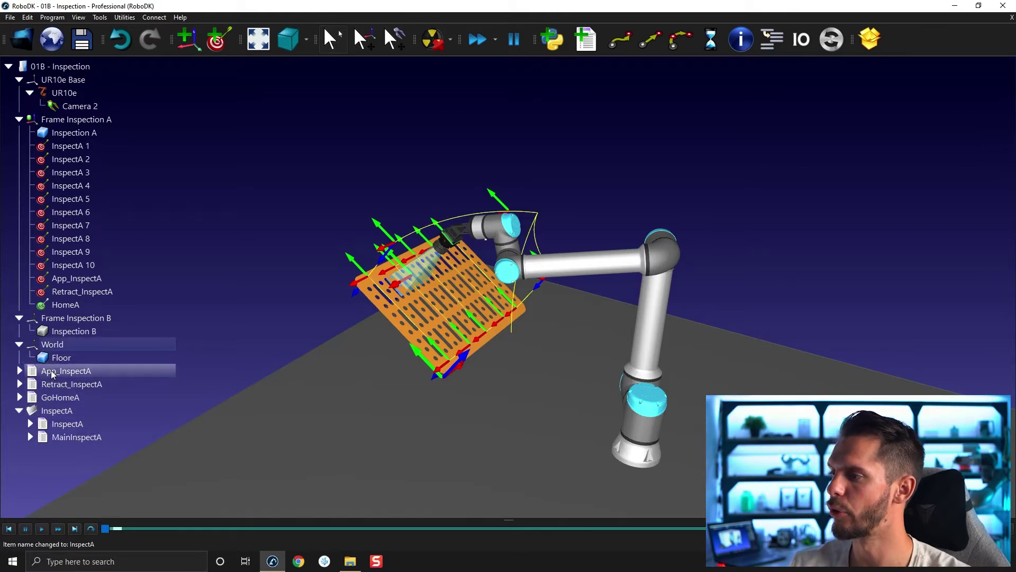
{"action": "left_click", "coordinate": [53, 398], "text": "shift"}
{"action": "left_click_drag", "start_coordinate": [53, 398], "coordinate": [58, 411]}
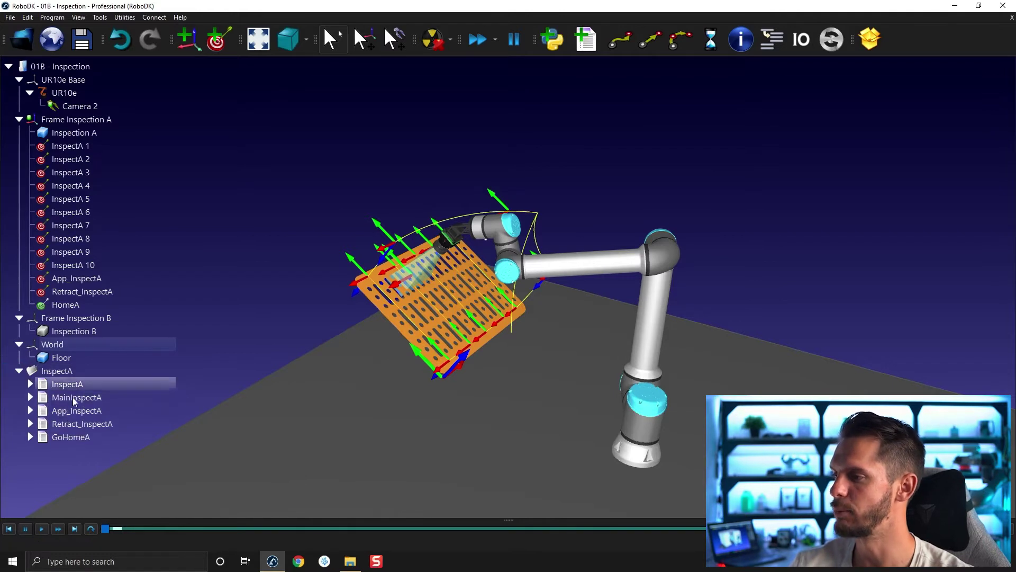
{"action": "left_click", "coordinate": [19, 371]}
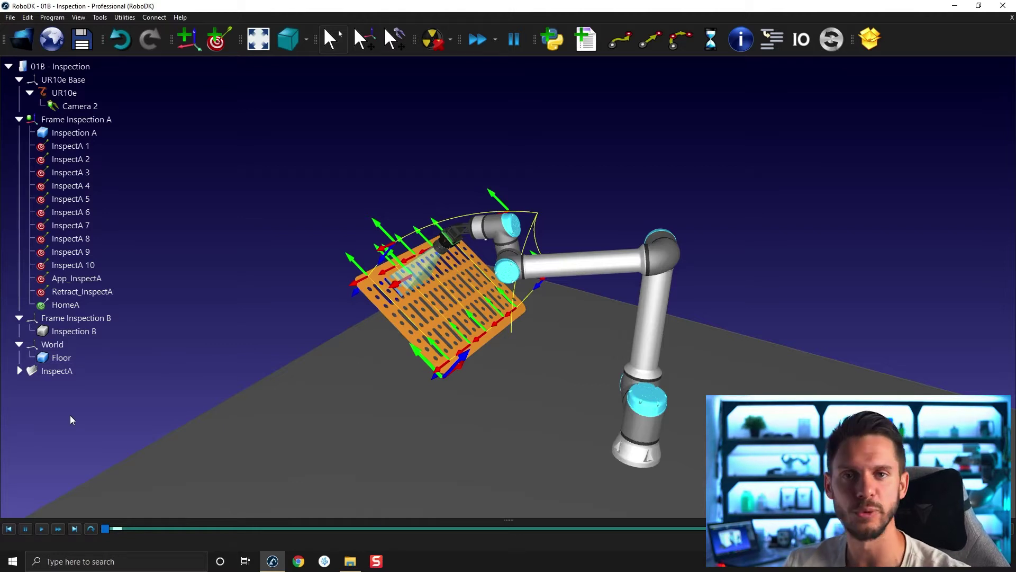
{"action": "left_click", "coordinate": [19, 371]}
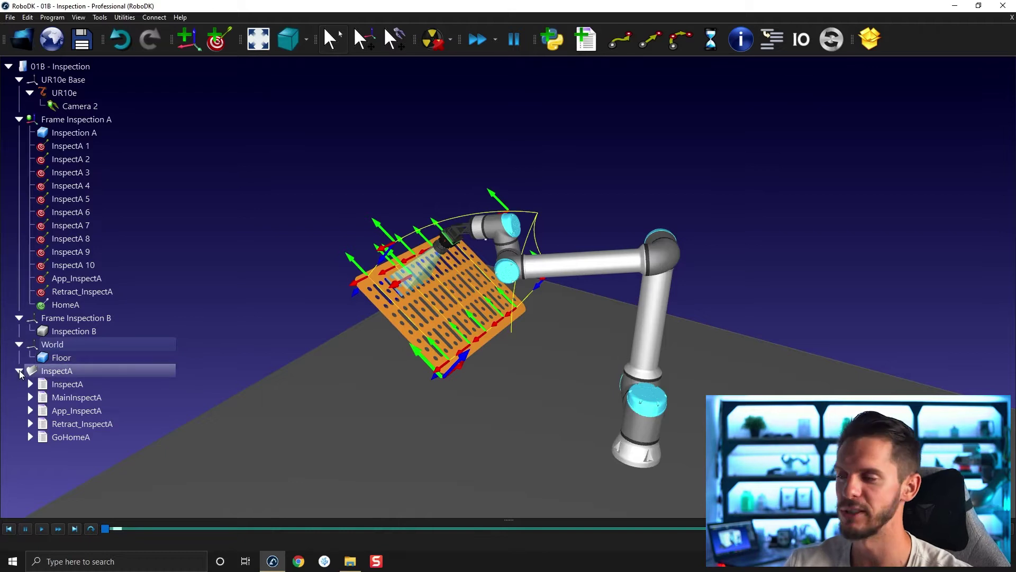
{"action": "left_click", "coordinate": [19, 371]}
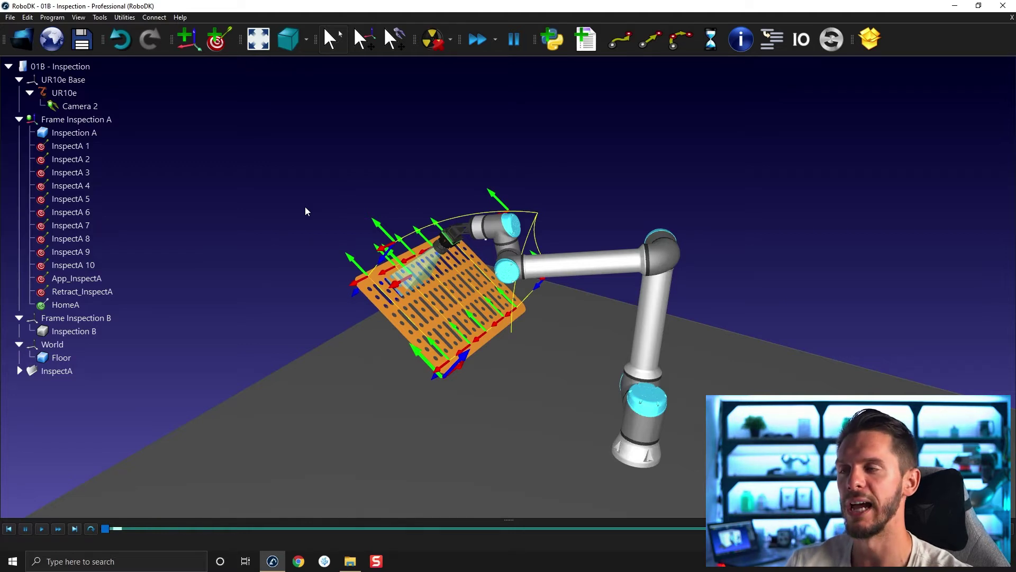
Add a new folder under Frame Inspection A named TargetsA
{"action": "right_click", "coordinate": [68, 66]}
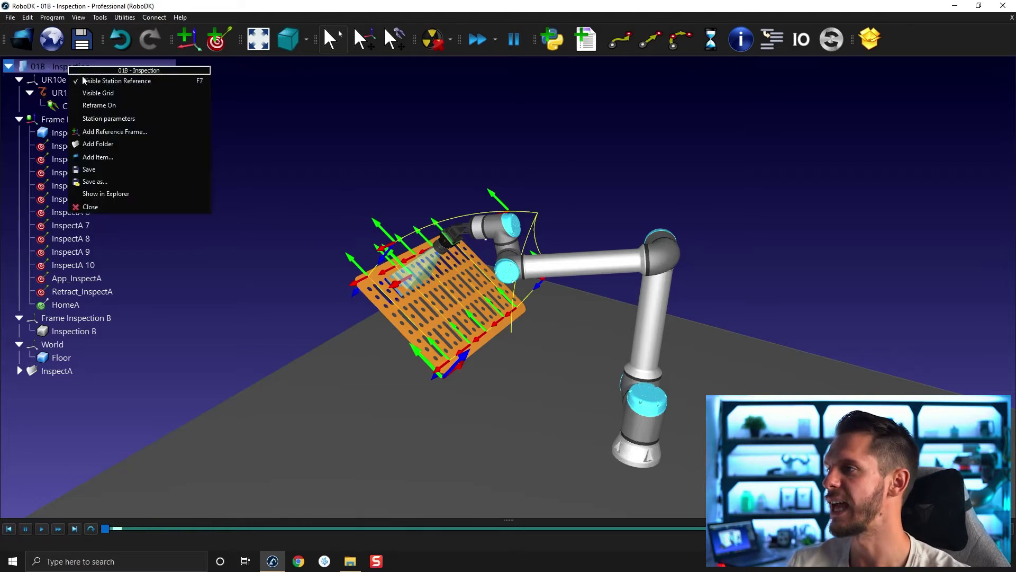
{"action": "left_click", "coordinate": [111, 144]}
{"action": "left_click_drag", "start_coordinate": [38, 381], "coordinate": [73, 320]}
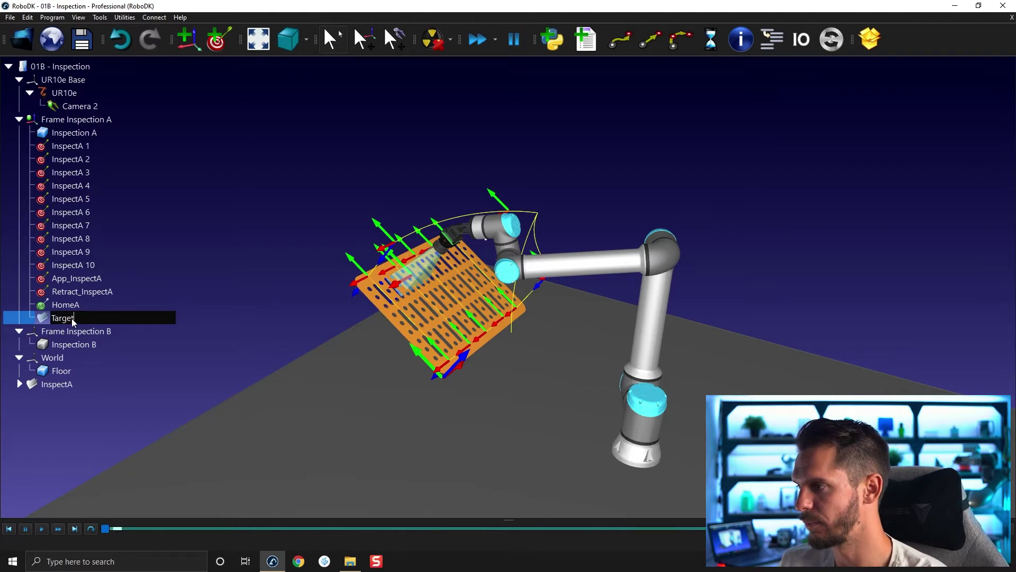
{"action": "type", "text": "TargetsA"}
{"action": "key", "text": "Return"}
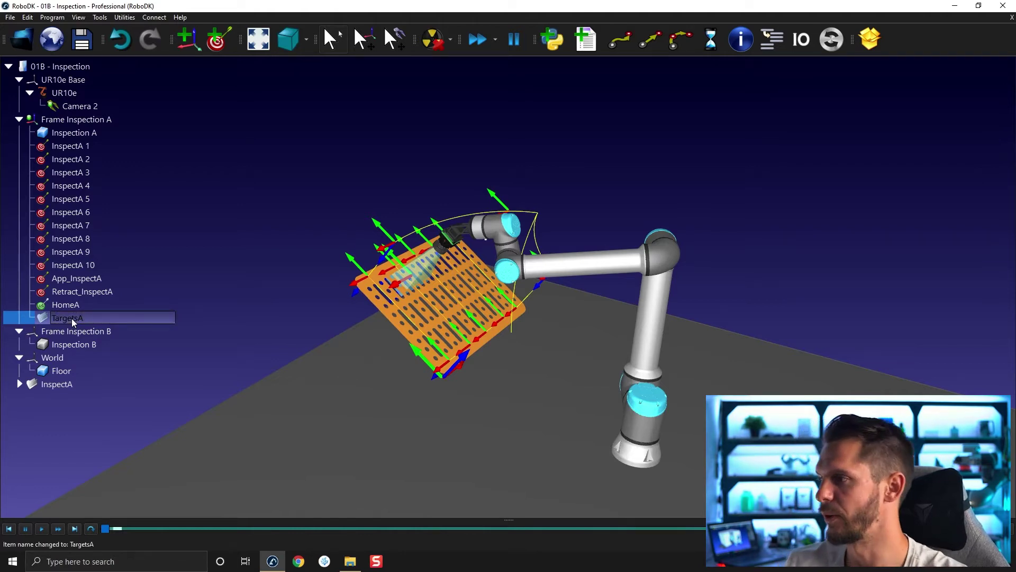
Nest the InspectA 1–10, App_InspectA, Retract_InspectA and HomeA targets inside TargetsA
{"action": "left_click", "coordinate": [50, 304]}
{"action": "left_click", "coordinate": [77, 146], "text": "shift"}
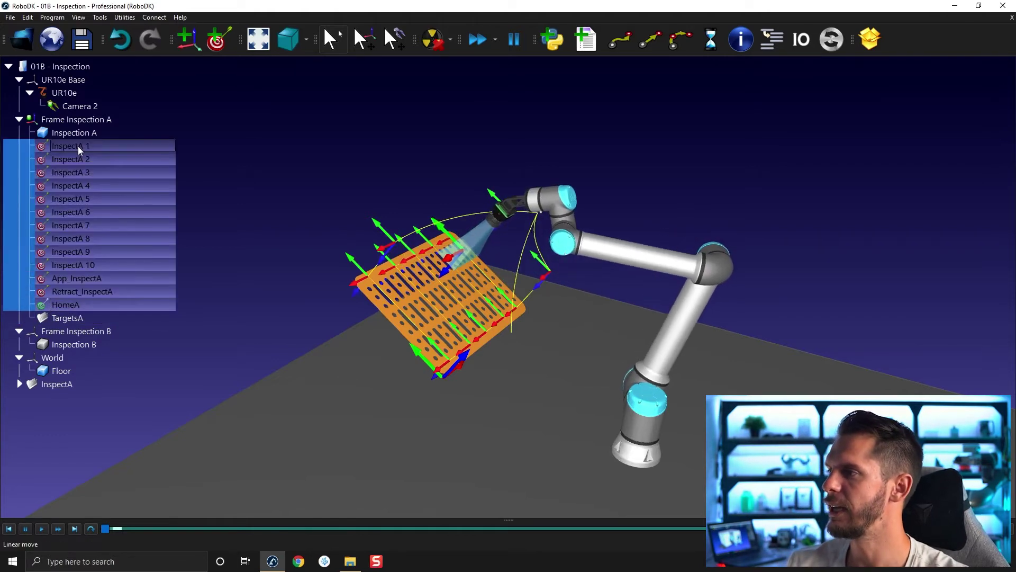
{"action": "mouse_move", "coordinate": [71, 303]}
{"action": "left_mouse_down"}
{"action": "mouse_move", "coordinate": [75, 318]}
{"action": "mouse_move", "coordinate": [69, 306]}
{"action": "left_mouse_up"}
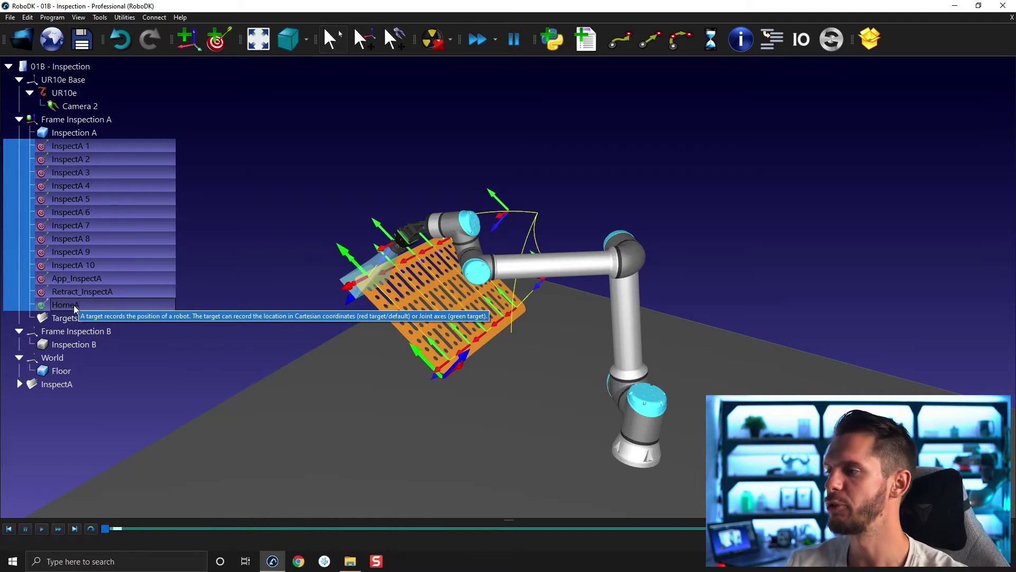
{"action": "left_click_drag", "start_coordinate": [74, 305], "coordinate": [84, 321]}
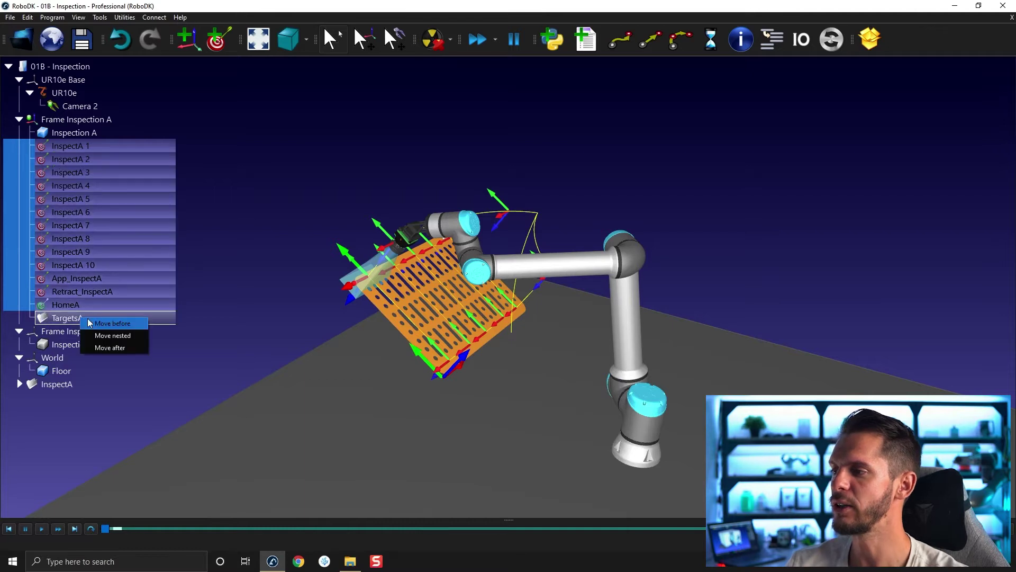
{"action": "left_click", "coordinate": [119, 337]}
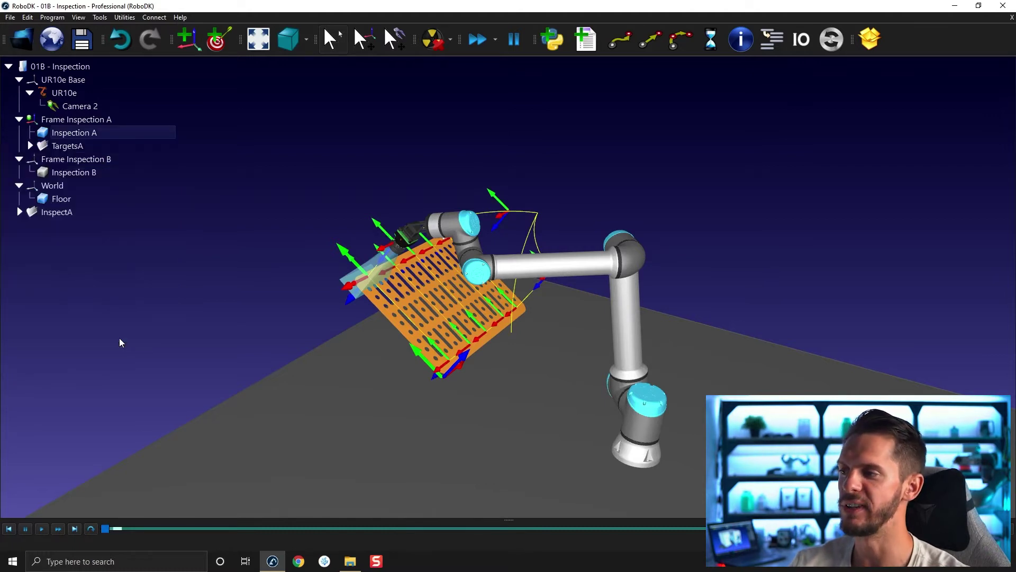
{"action": "left_click", "coordinate": [20, 212]}
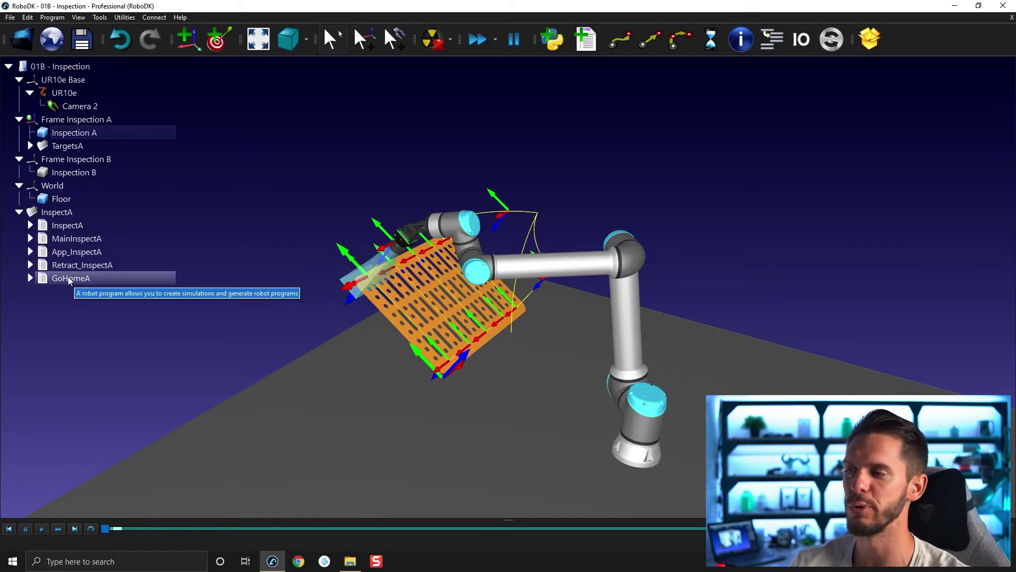
Move the GoHomeA program before InspectA so it sits first in the folder
{"action": "left_click", "coordinate": [53, 280]}
{"action": "left_click_drag", "start_coordinate": [52, 281], "coordinate": [56, 229]}
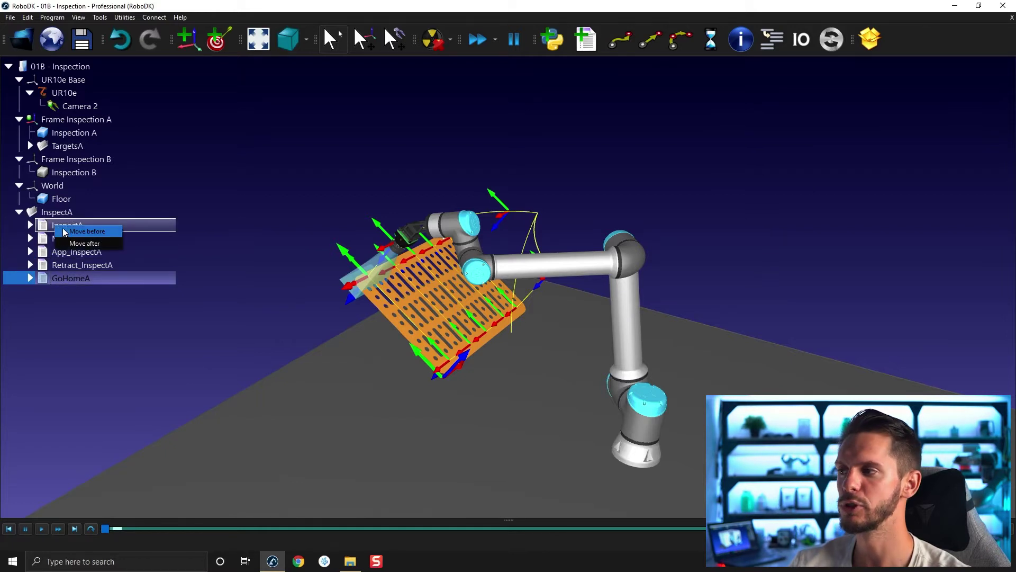
{"action": "left_click", "coordinate": [59, 230]}
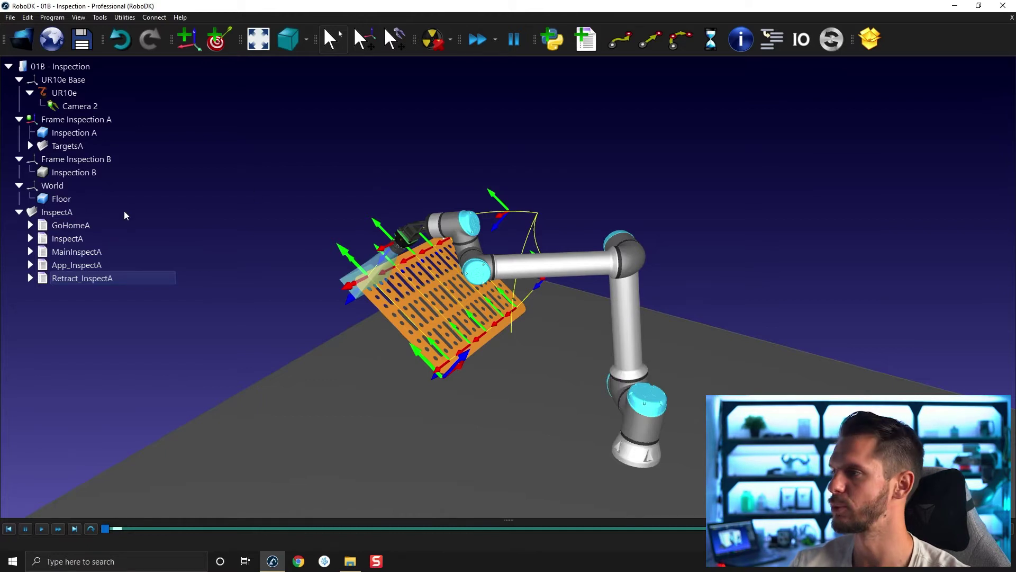
{"action": "left_click", "coordinate": [20, 212]}
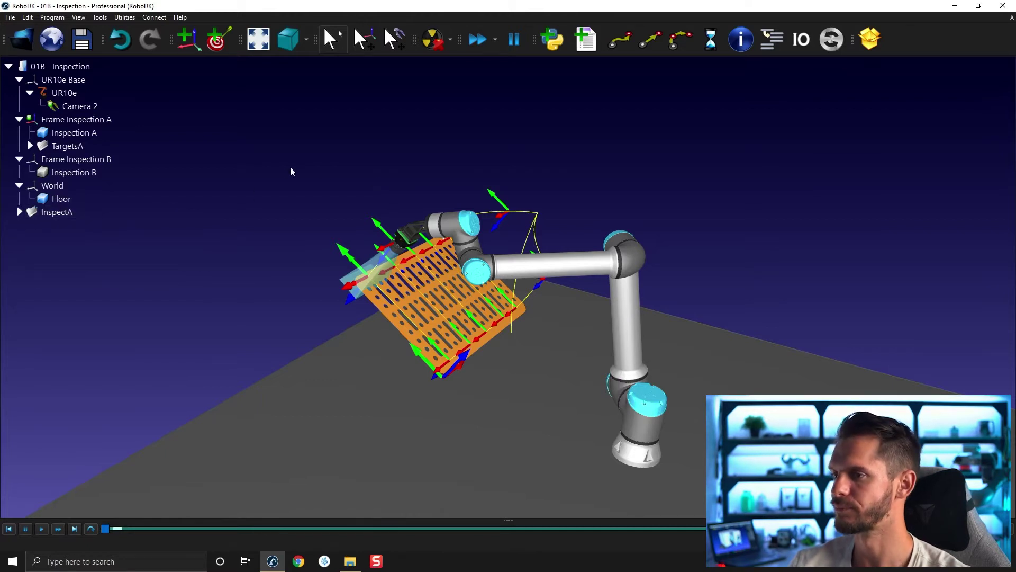
Hide all TargetsA targets, InspectA 1 through HomeA, from the 3D view
{"action": "left_click", "coordinate": [30, 145]}
{"action": "left_click", "coordinate": [64, 160]}
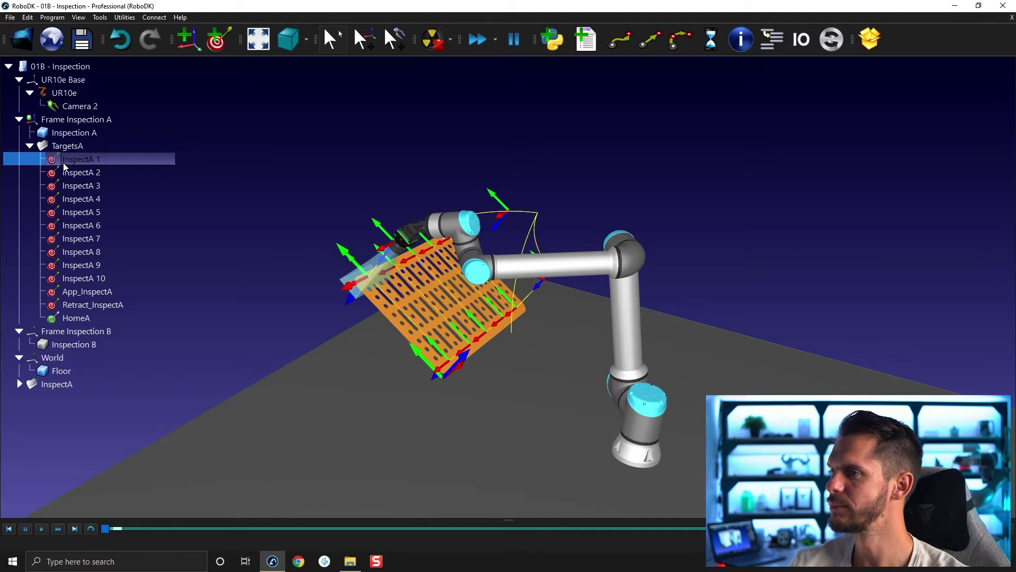
{"action": "left_click", "coordinate": [56, 317], "text": "shift"}
{"action": "right_click", "coordinate": [56, 320]}
{"action": "left_click", "coordinate": [148, 371]}
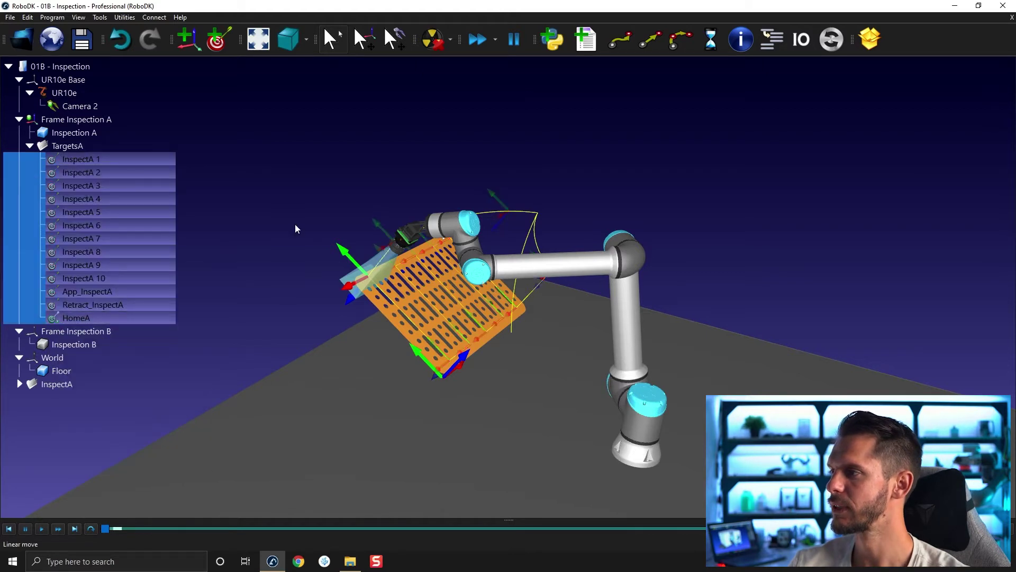
{"action": "scroll", "coordinate": [323, 269], "scroll_direction": "up", "scroll_amount": 5}
{"action": "left_click_drag", "start_coordinate": [420, 163], "coordinate": [437, 152], "text": "alt"}
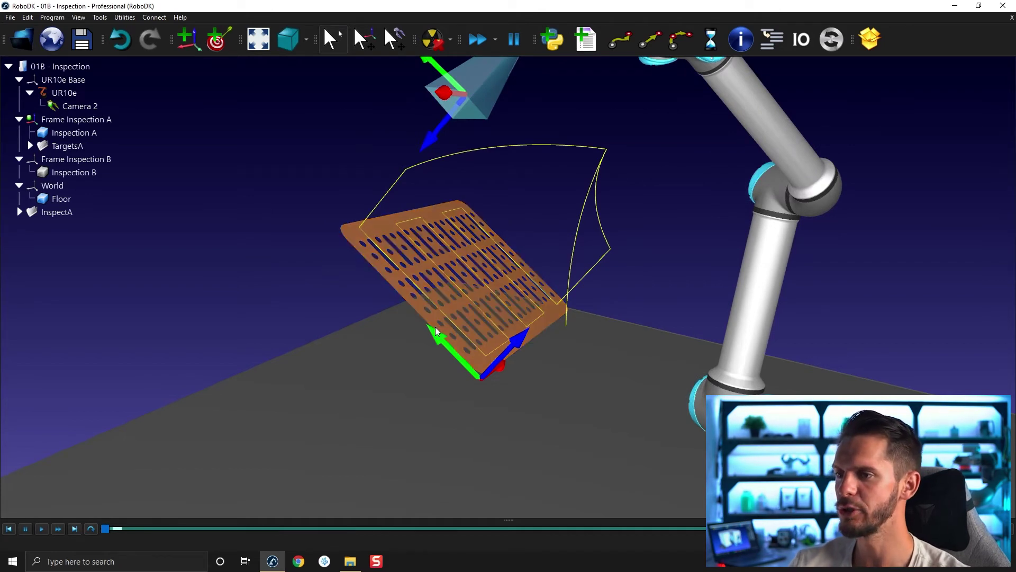
Turn off the displayed paths of the GoHomeA and InspectA programs
{"action": "left_click", "coordinate": [19, 211]}
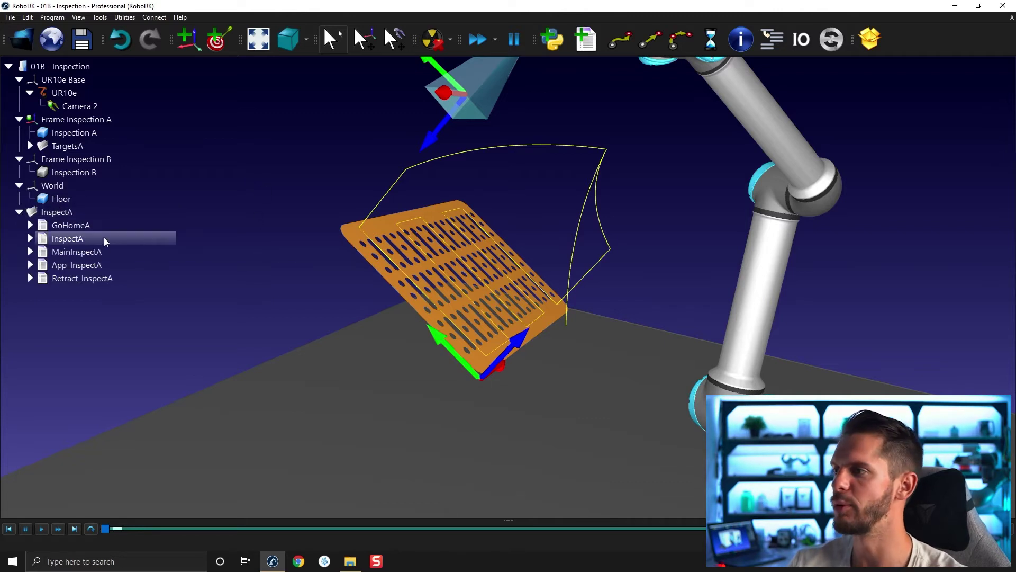
{"action": "right_click", "coordinate": [87, 227]}
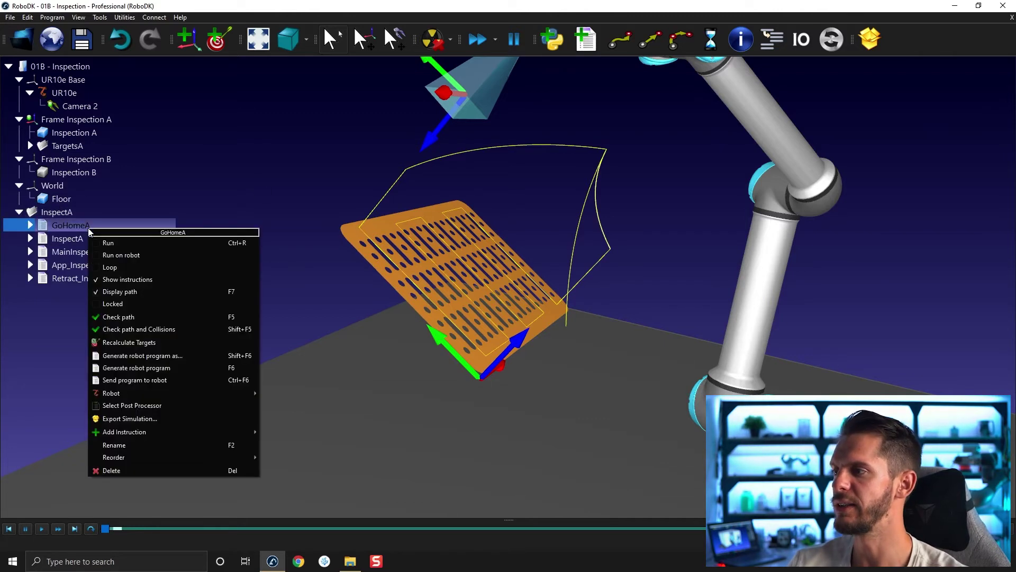
{"action": "left_click", "coordinate": [129, 292]}
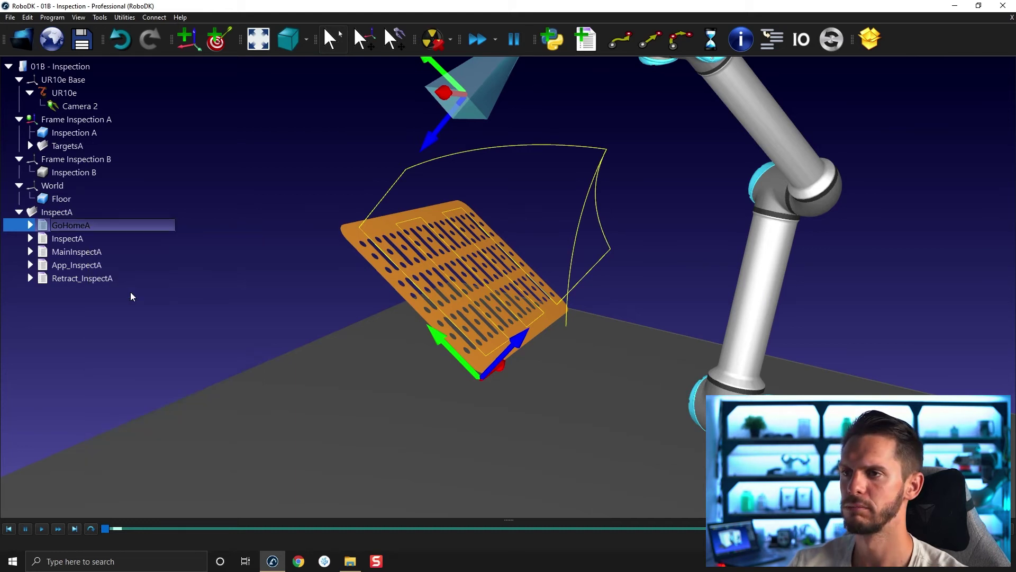
{"action": "right_click", "coordinate": [113, 240]}
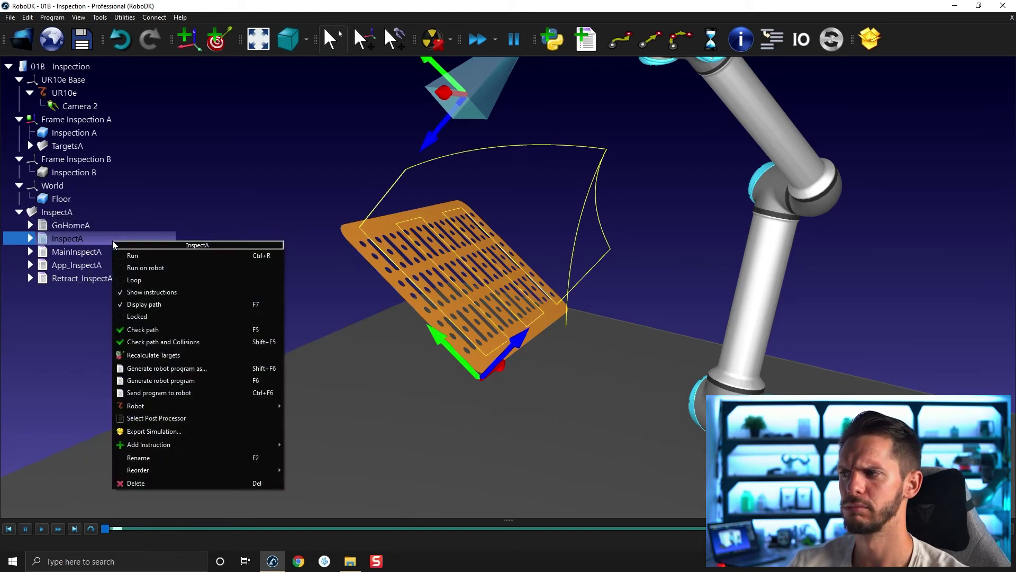
{"action": "left_click", "coordinate": [151, 306]}
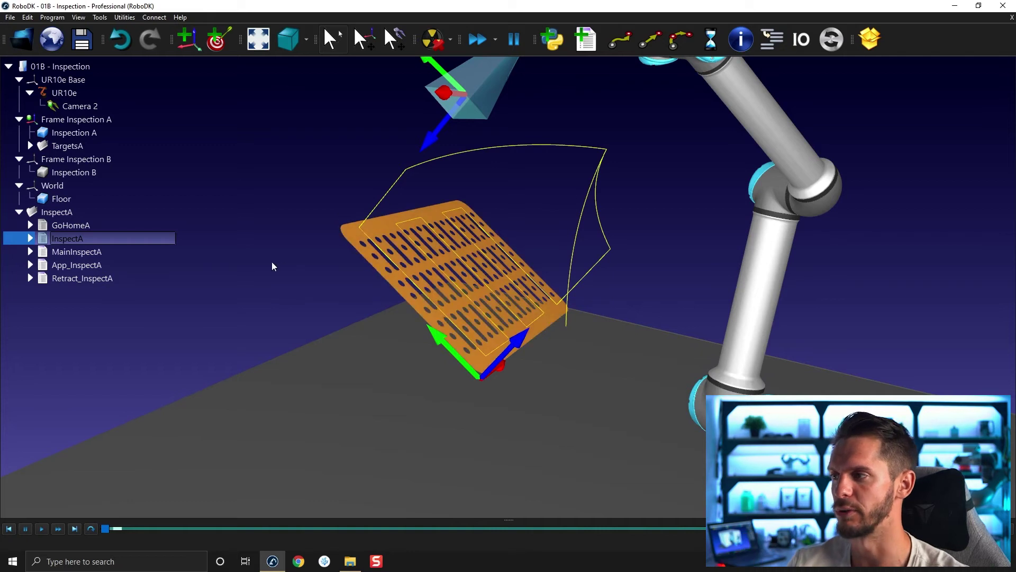
Turn off the displayed paths of MainInspectA, App_InspectA and Retract_InspectA
{"action": "right_click", "coordinate": [97, 252]}
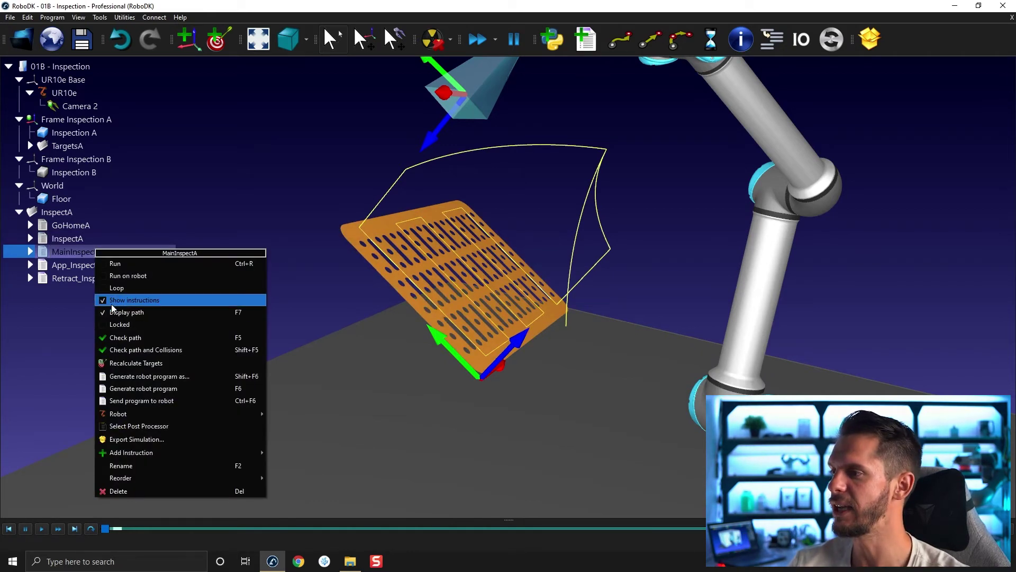
{"action": "left_click", "coordinate": [127, 312]}
{"action": "left_click", "coordinate": [262, 231]}
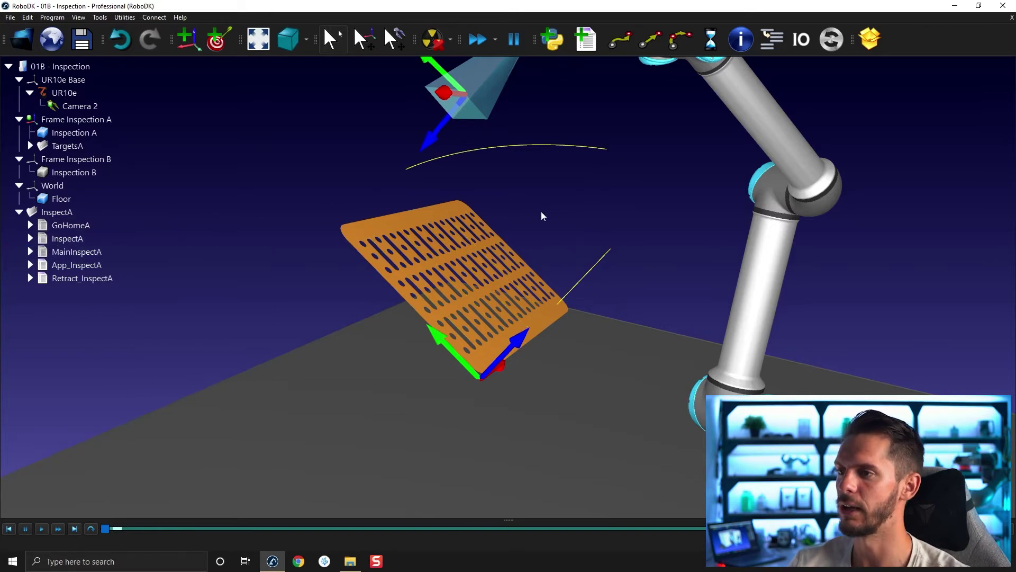
{"action": "right_click", "coordinate": [113, 263]}
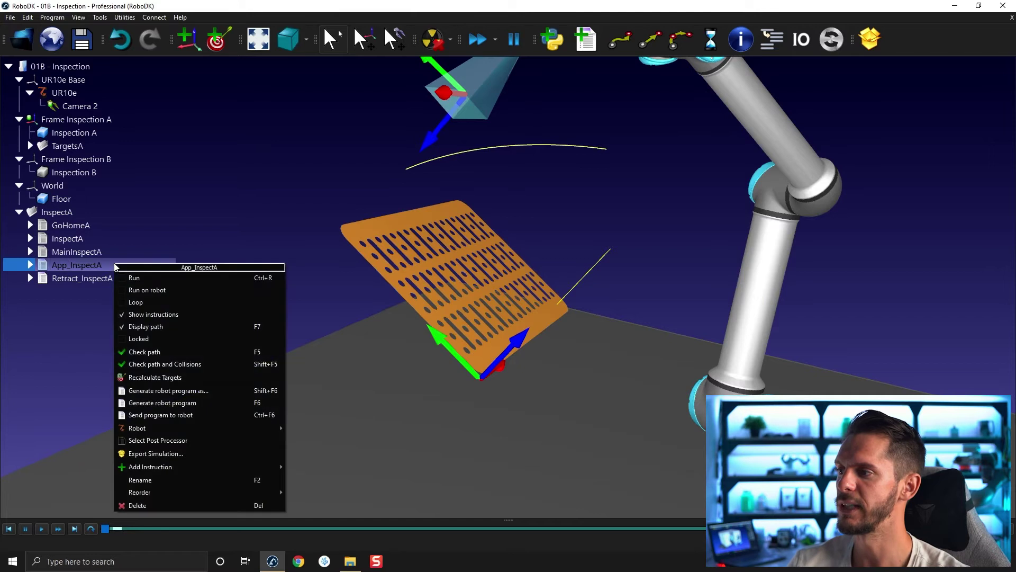
{"action": "left_click", "coordinate": [156, 322]}
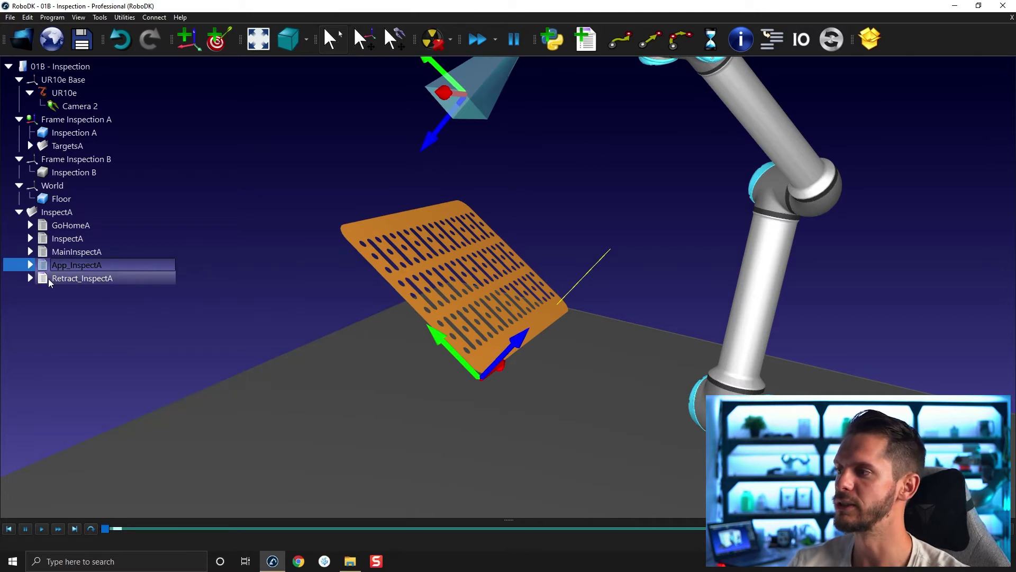
{"action": "right_click", "coordinate": [52, 278]}
{"action": "left_click", "coordinate": [98, 343]}
Bring the orange plate into view and start Program > Teach Target(s) on Surface
{"action": "left_click_drag", "start_coordinate": [274, 260], "coordinate": [386, 286]}
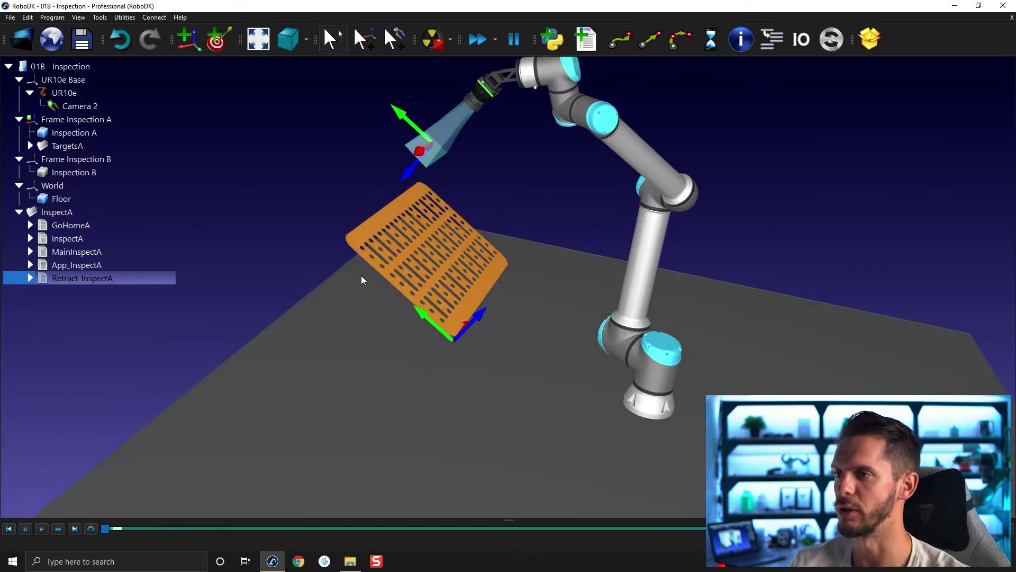
{"action": "left_click_drag", "start_coordinate": [335, 277], "coordinate": [354, 259]}
{"action": "scroll", "coordinate": [338, 260], "scroll_direction": "up", "scroll_amount": 3}
{"action": "left_click", "coordinate": [51, 17]}
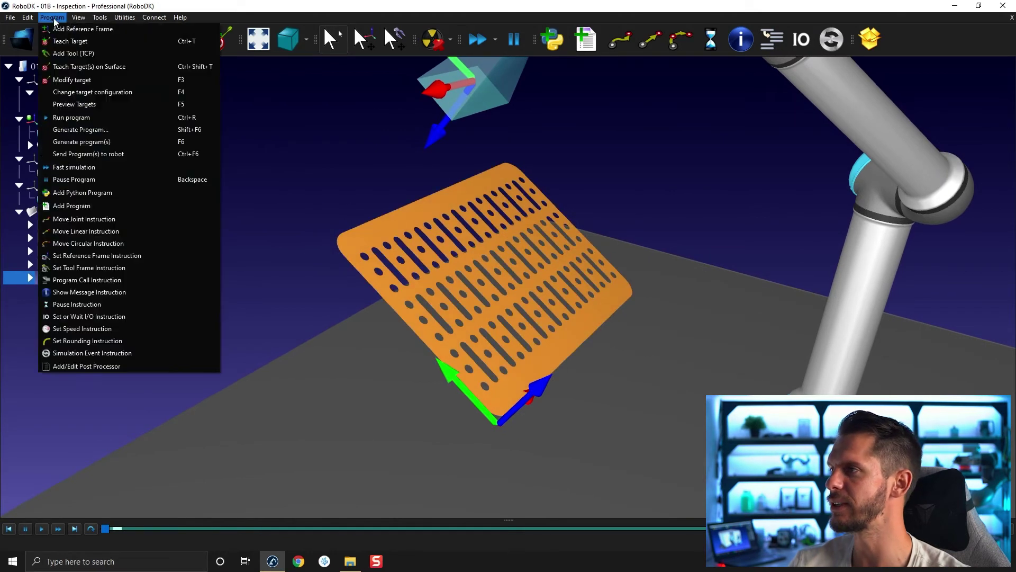
{"action": "left_click", "coordinate": [74, 66]}
{"action": "left_click", "coordinate": [55, 177]}
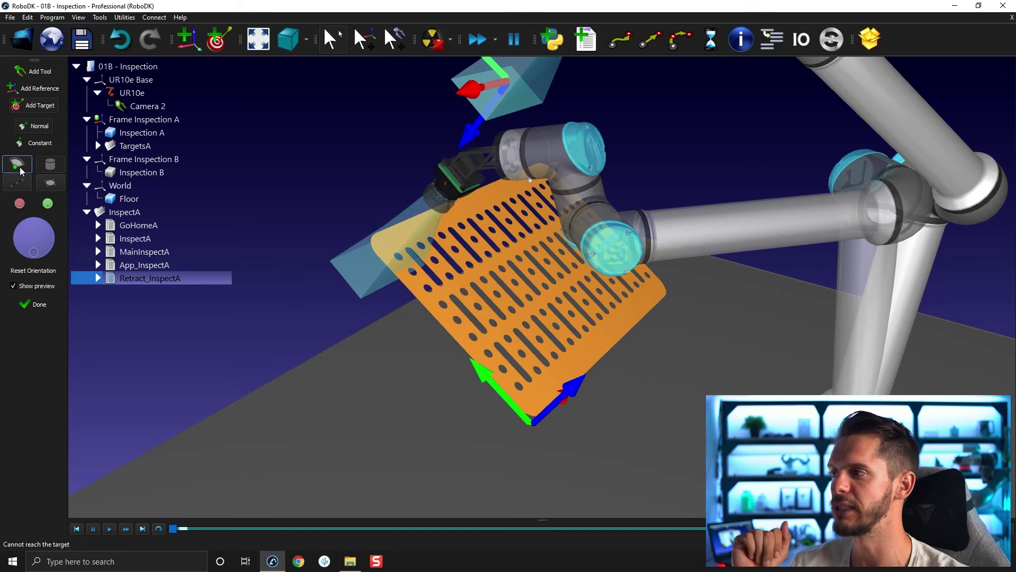
Zoom onto the plate and place seven surface targets along its edge holes
{"action": "scroll", "coordinate": [437, 271], "scroll_direction": "up", "scroll_amount": 5}
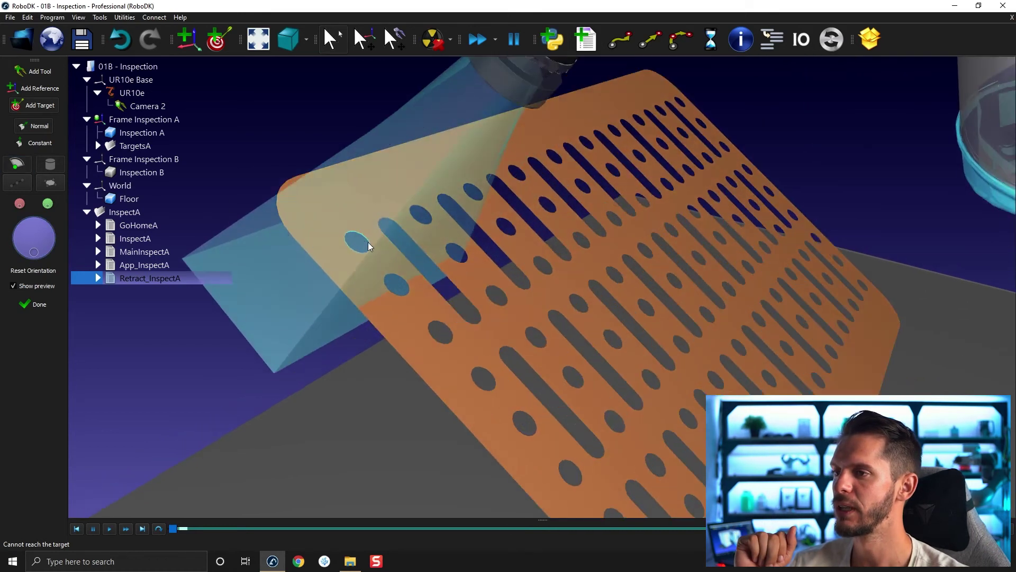
{"action": "scroll", "coordinate": [362, 234], "scroll_direction": "up", "scroll_amount": 2}
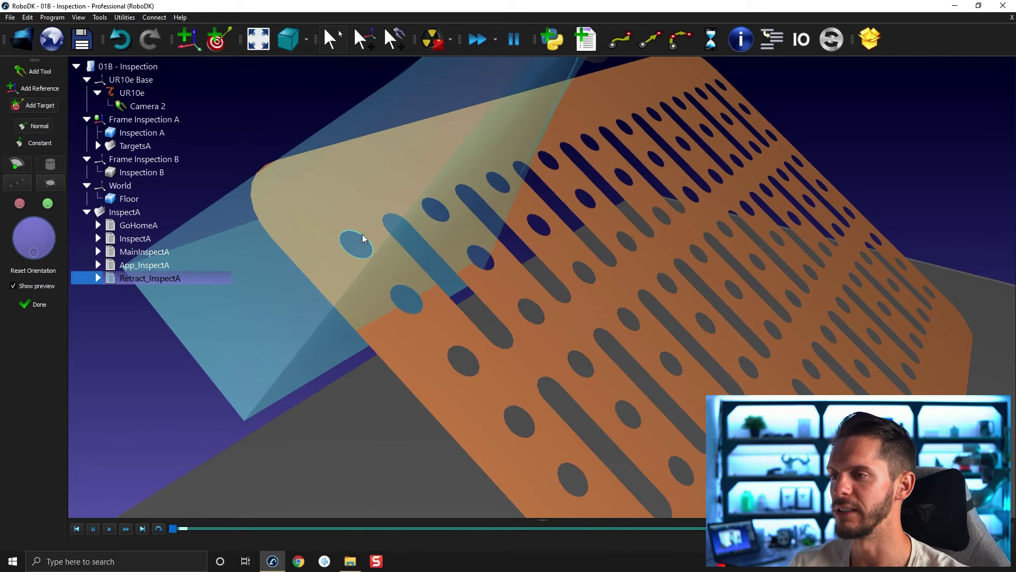
{"action": "left_click", "coordinate": [363, 236]}
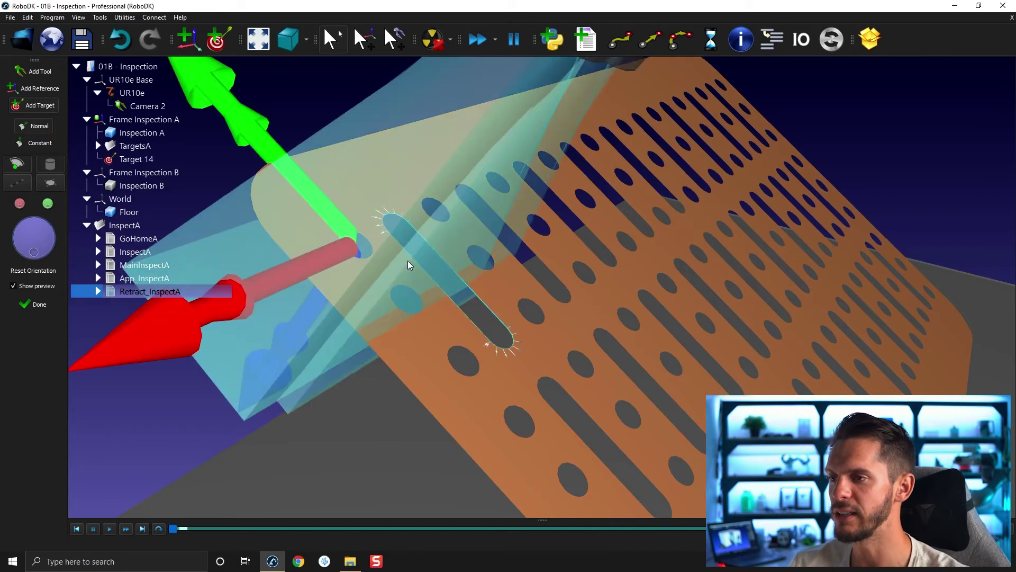
{"action": "left_click", "coordinate": [426, 303]}
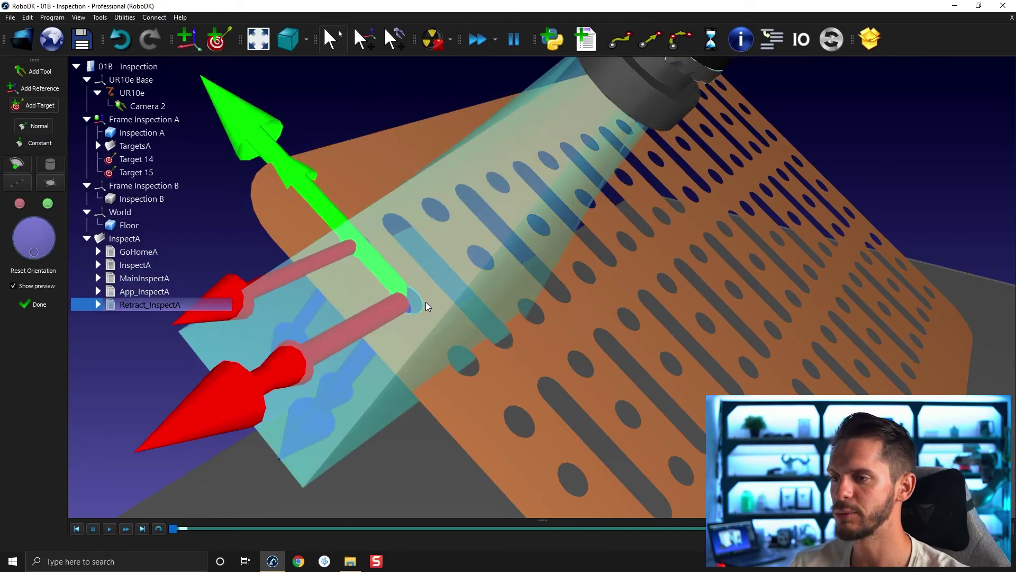
{"action": "left_click", "coordinate": [481, 365]}
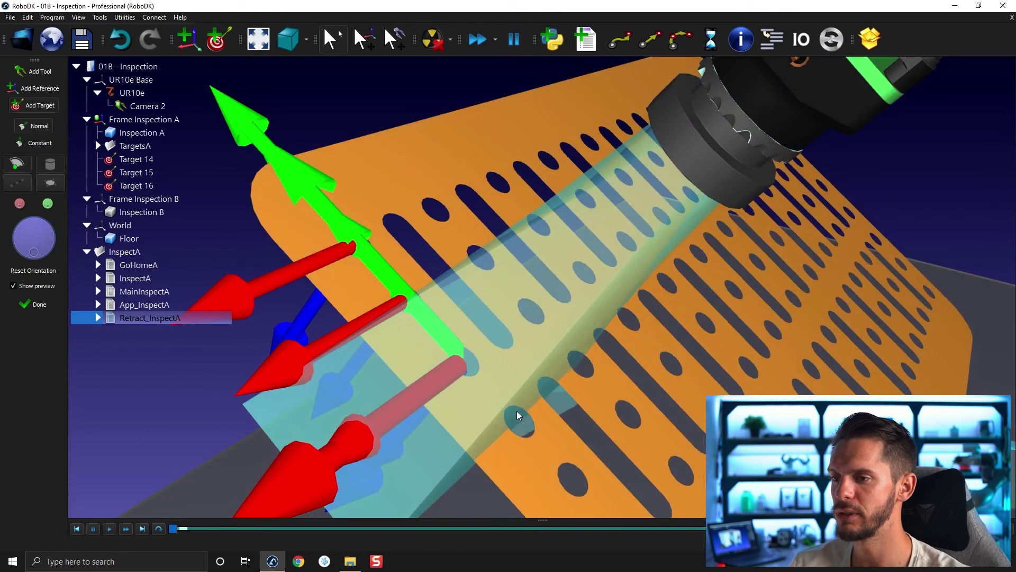
{"action": "left_click", "coordinate": [535, 435]}
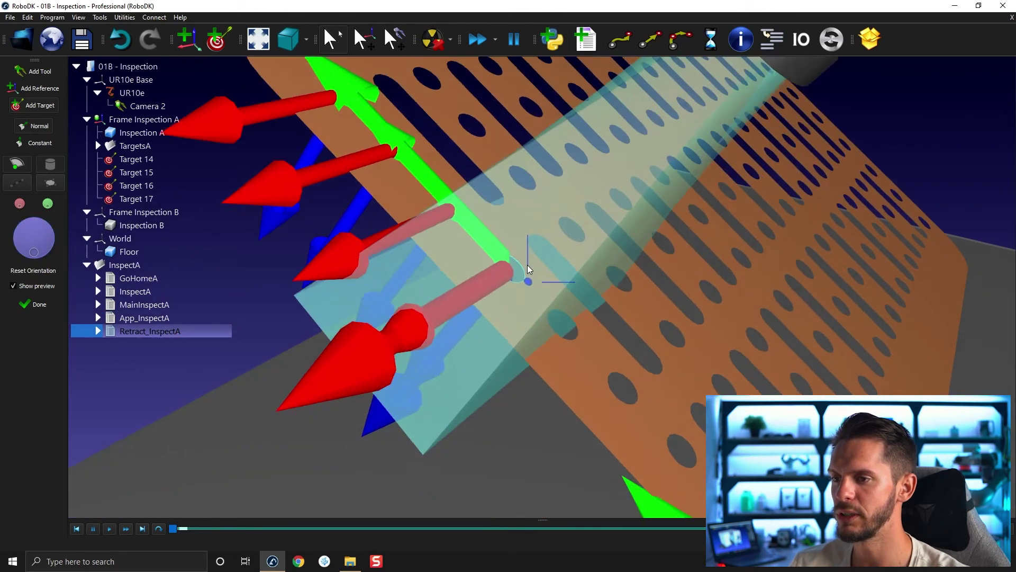
{"action": "left_click", "coordinate": [577, 323]}
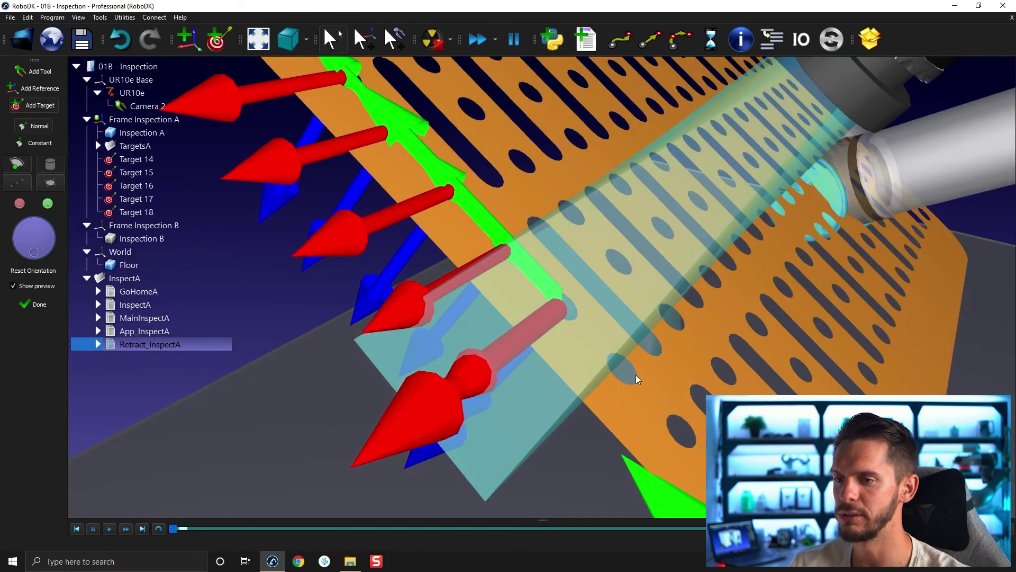
{"action": "left_click", "coordinate": [637, 380]}
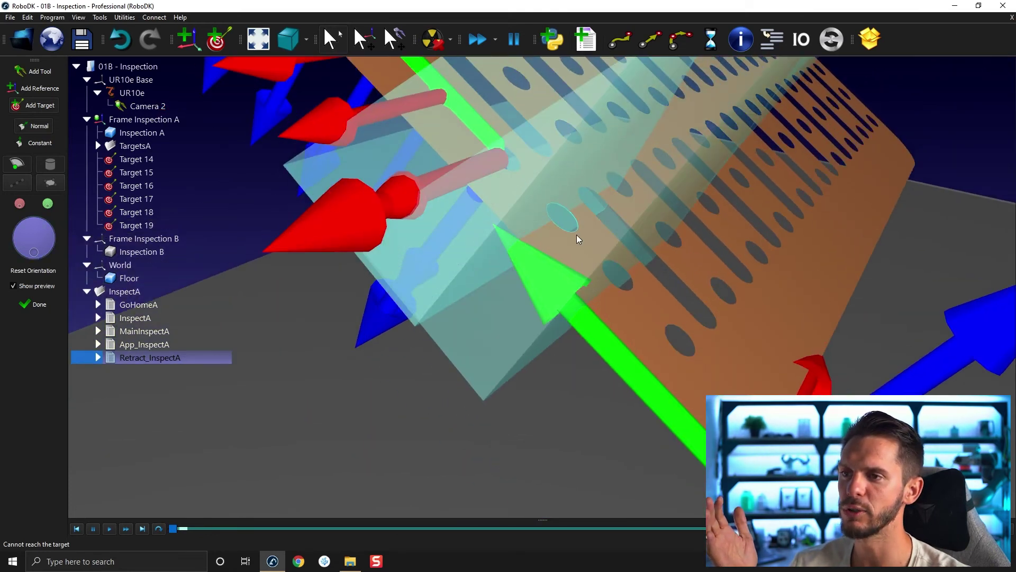
{"action": "left_click", "coordinate": [576, 234]}
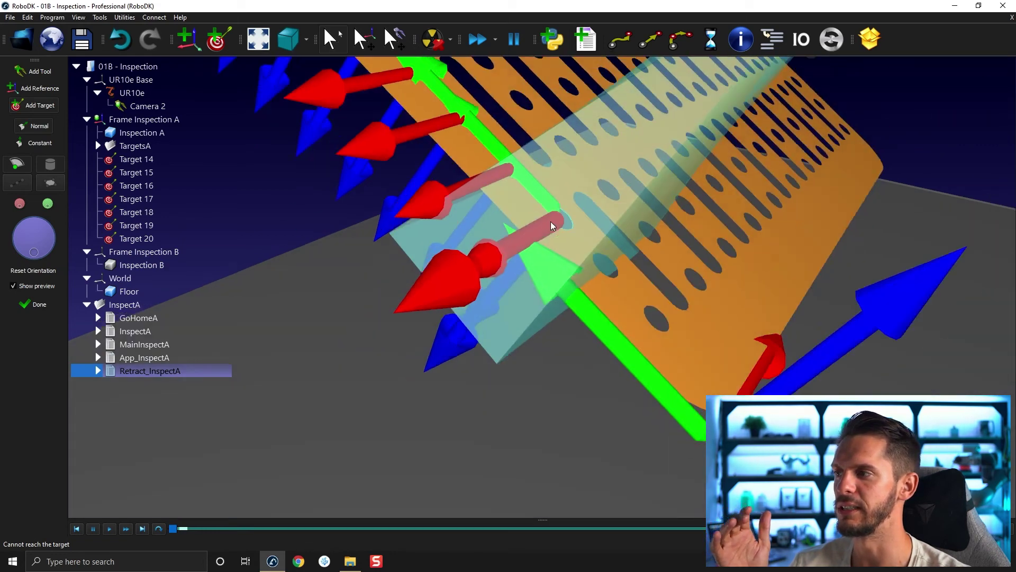
Move the robot to Target 14, add the last two edge targets, and orbit to check
{"action": "double_click", "coordinate": [149, 157]}
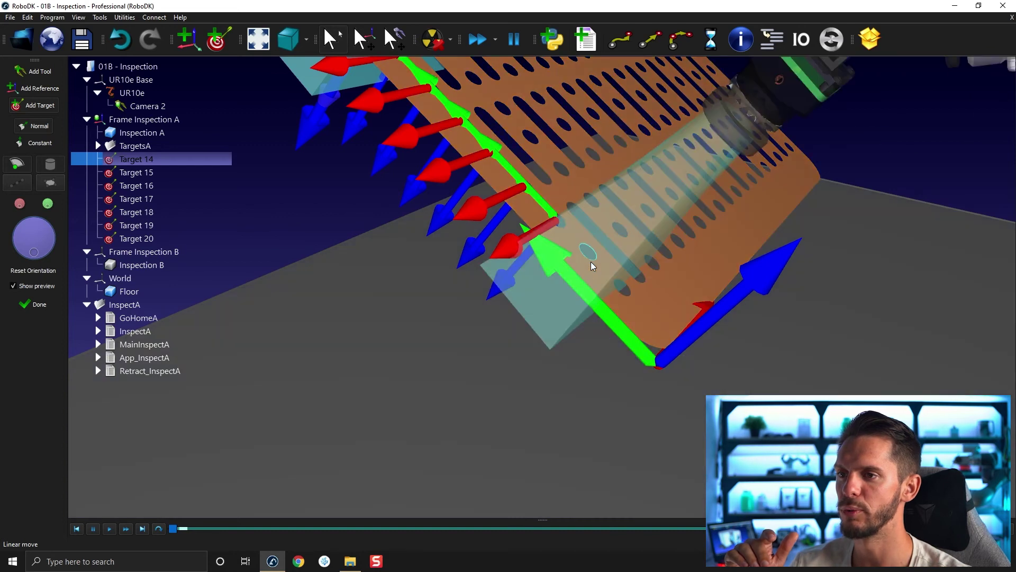
{"action": "left_click", "coordinate": [591, 261]}
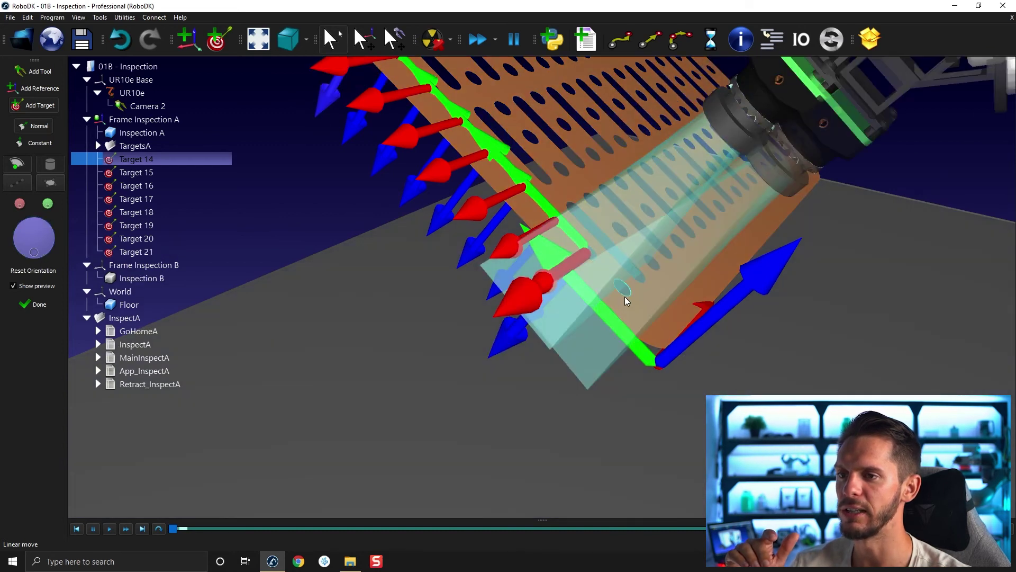
{"action": "left_click", "coordinate": [625, 297]}
{"action": "scroll", "coordinate": [625, 297], "scroll_direction": "down", "scroll_amount": 3}
{"action": "left_click_drag", "start_coordinate": [471, 128], "coordinate": [523, 202]}
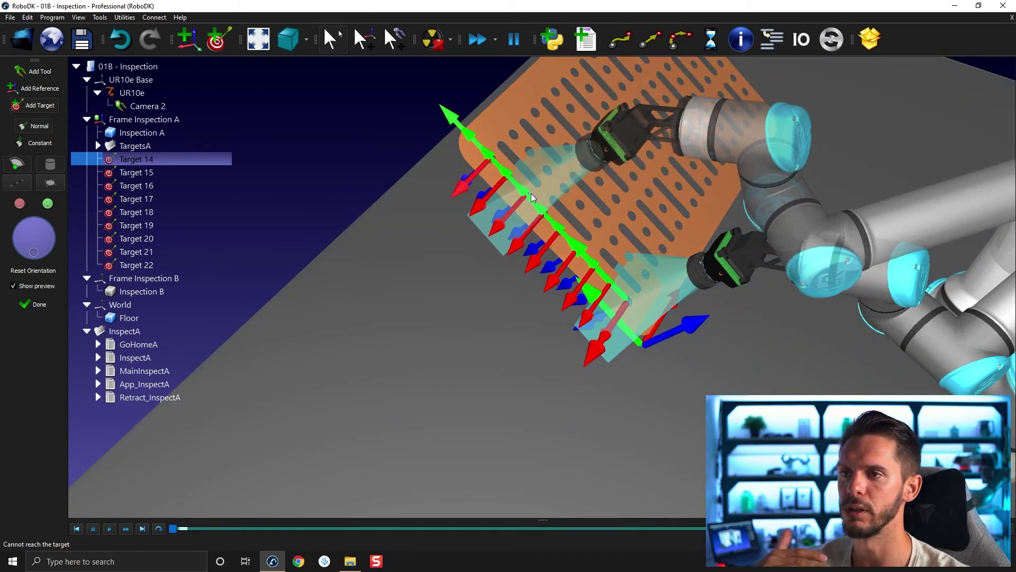
Finish surface teaching, then delete Target 14 through Target 22
{"action": "left_click", "coordinate": [34, 306]}
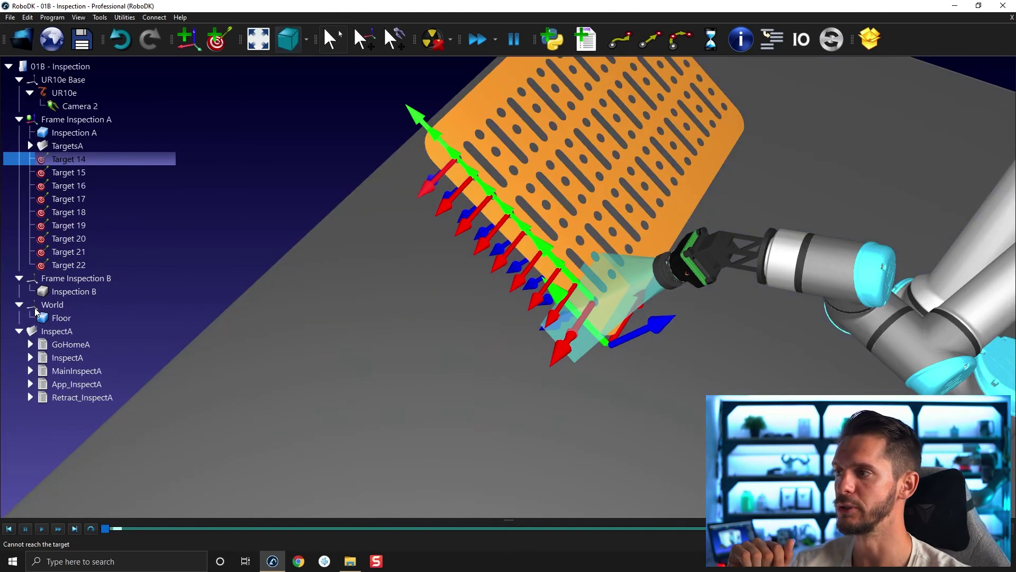
{"action": "left_click", "coordinate": [78, 267], "text": "shift"}
{"action": "key", "text": "Delete"}
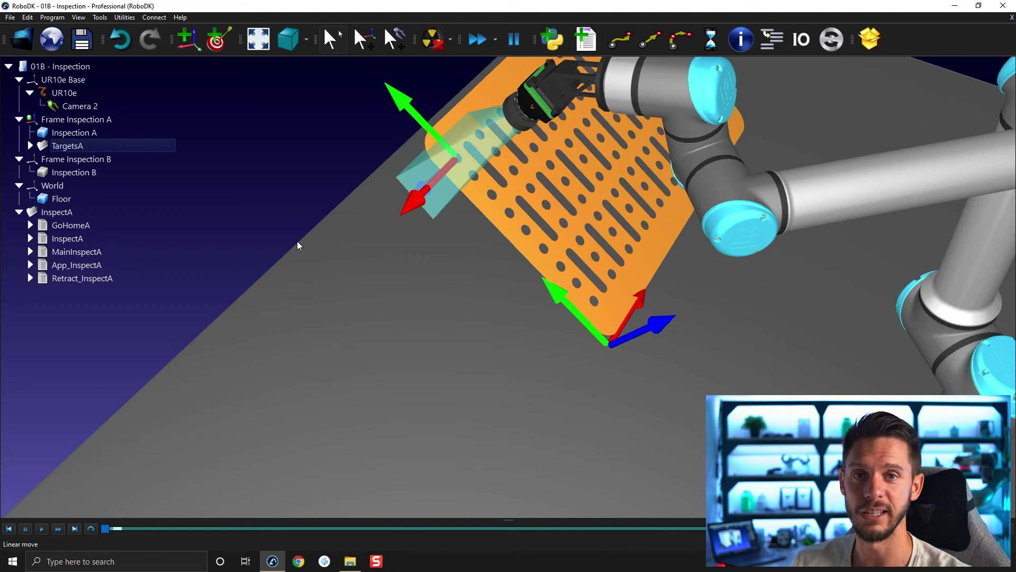
{"action": "left_click_drag", "start_coordinate": [292, 242], "coordinate": [376, 281]}
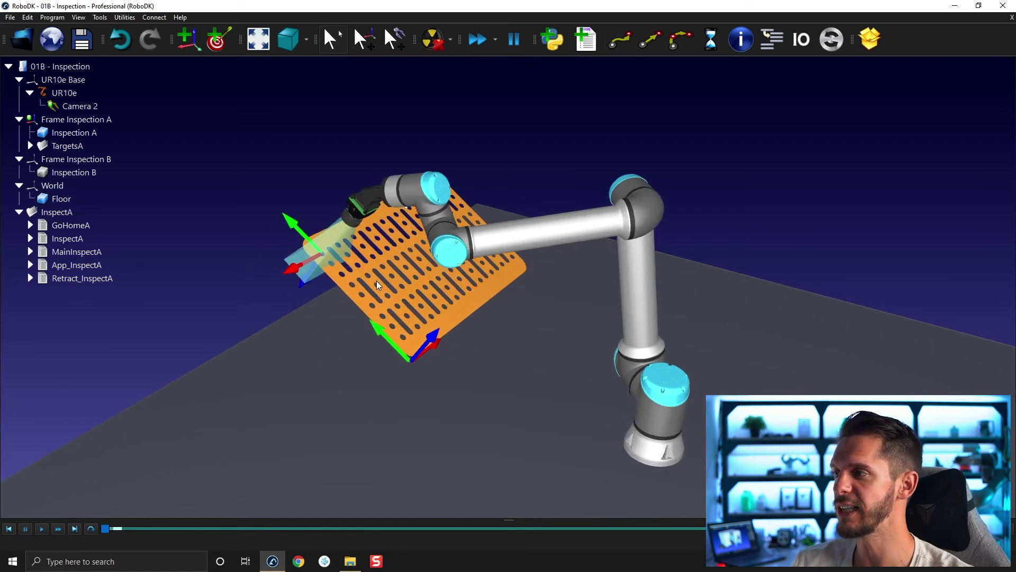
Set Inspection B to Visible and orbit to see it beside the orange plate
{"action": "left_click", "coordinate": [19, 211]}
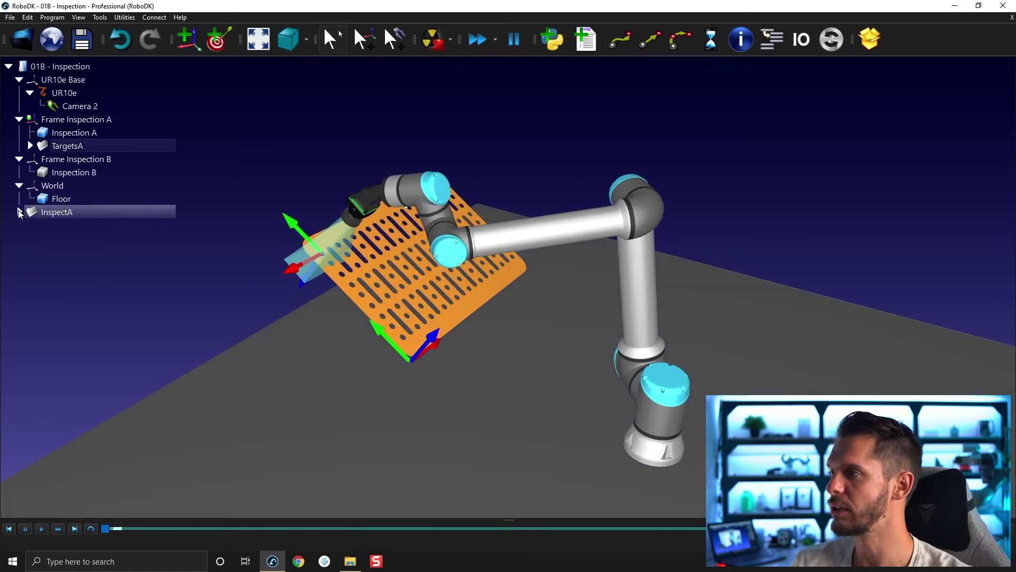
{"action": "right_click", "coordinate": [51, 171]}
{"action": "left_click", "coordinate": [74, 186]}
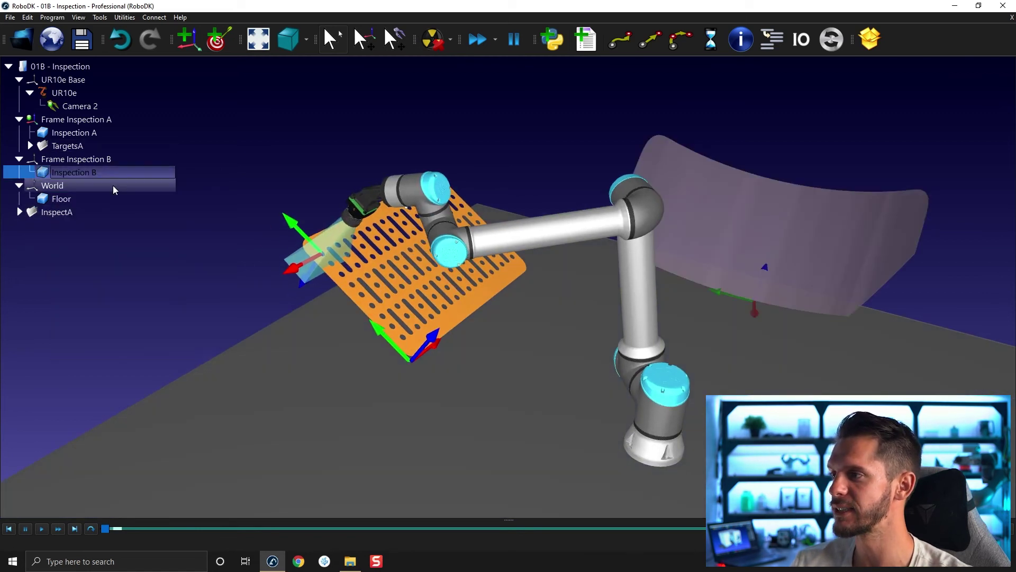
{"action": "left_click_drag", "start_coordinate": [741, 223], "coordinate": [774, 259]}
{"action": "left_click_drag", "start_coordinate": [872, 171], "coordinate": [633, 214]}
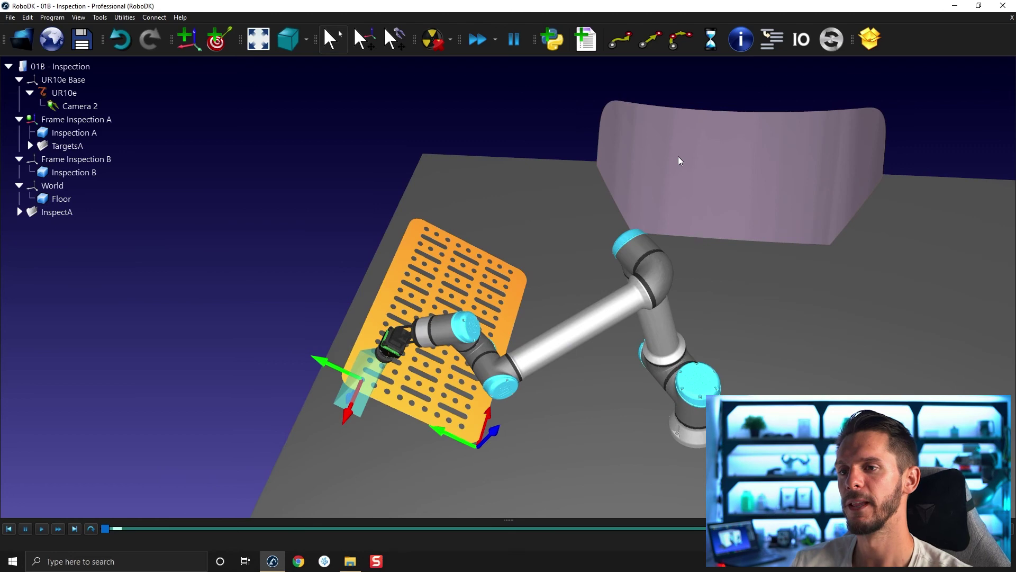